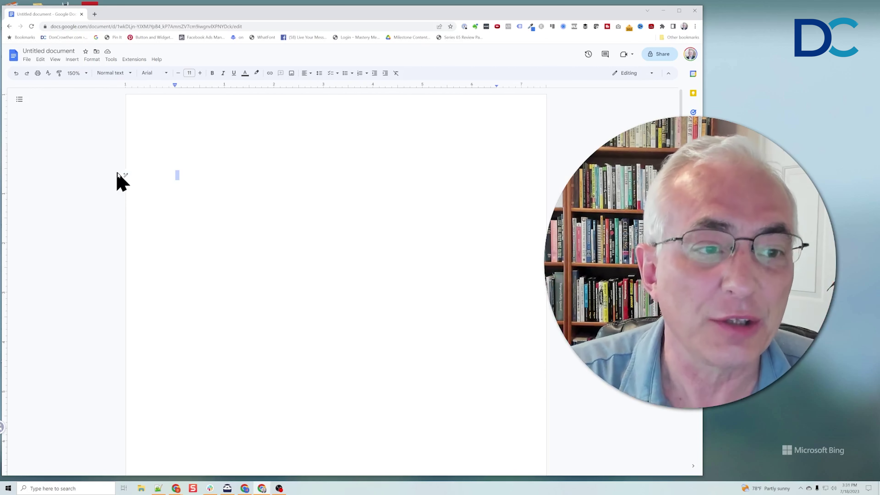
Use Help me write to generate an outline for a 2000 word article on how to drive traffic to a landing page on your website.
{"action": "left_click", "coordinate": [126, 176]}
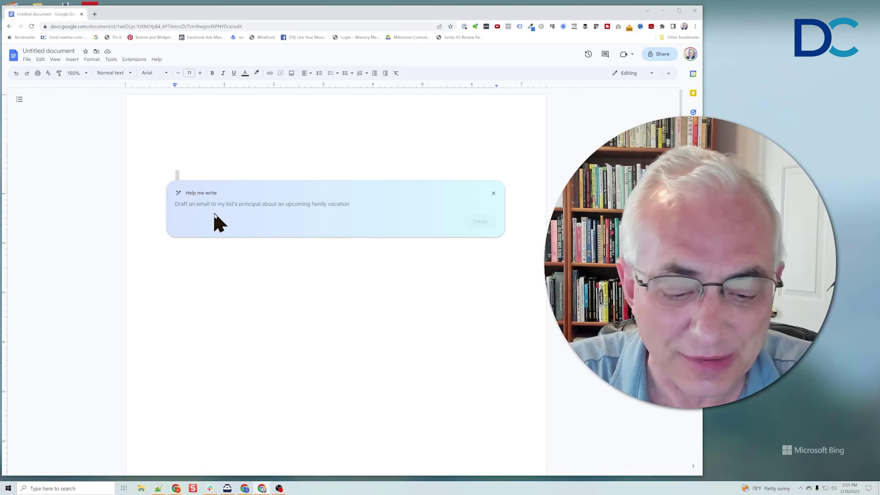
{"action": "type", "text": "Give me an outline for a 2000 word article on how to drive traffic to a landing page on your website"}
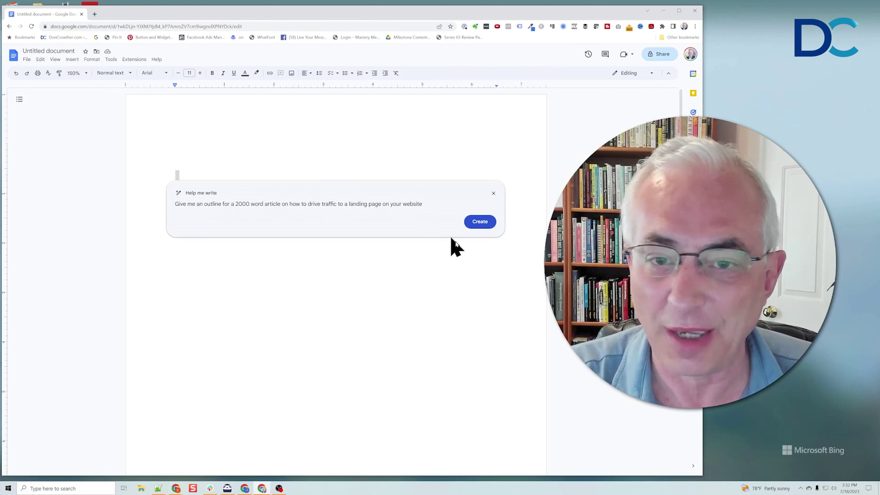
{"action": "left_click", "coordinate": [480, 222]}
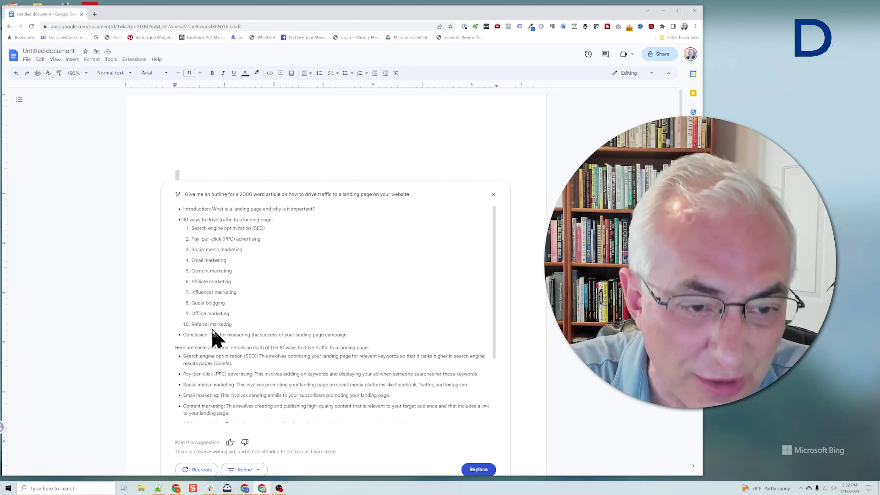
Review the suggested landing page traffic outline and recreate it to get a different version.
{"action": "scroll", "coordinate": [281, 398], "scroll_direction": "down", "scroll_amount": 5}
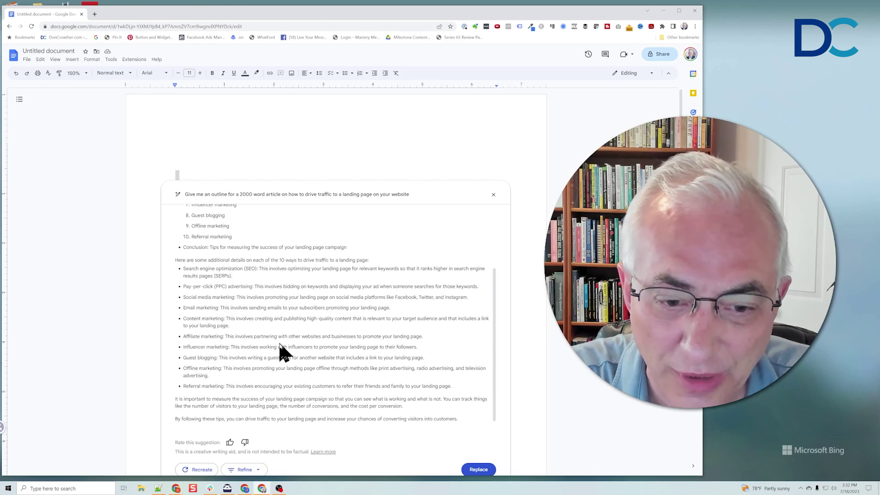
{"action": "scroll", "coordinate": [284, 352], "scroll_direction": "down", "scroll_amount": 2}
{"action": "scroll", "coordinate": [276, 277], "scroll_direction": "up", "scroll_amount": 3}
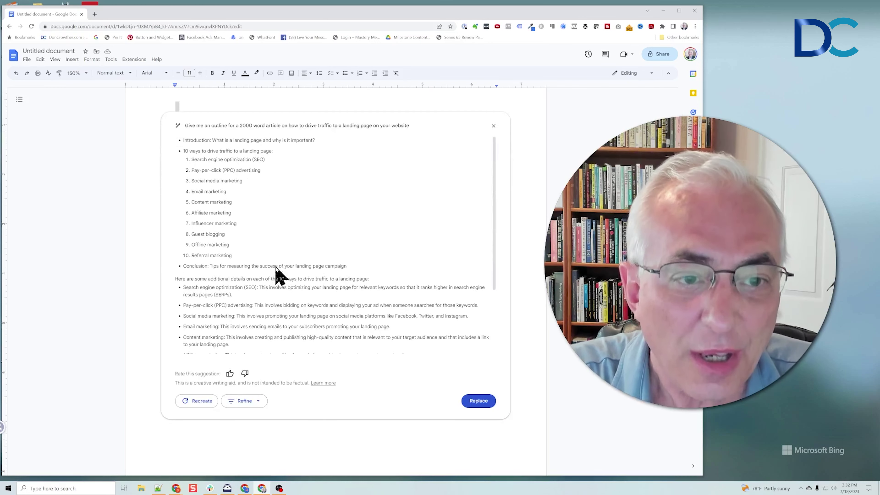
{"action": "scroll", "coordinate": [276, 269], "scroll_direction": "up", "scroll_amount": 2}
{"action": "scroll", "coordinate": [285, 277], "scroll_direction": "down", "scroll_amount": 3}
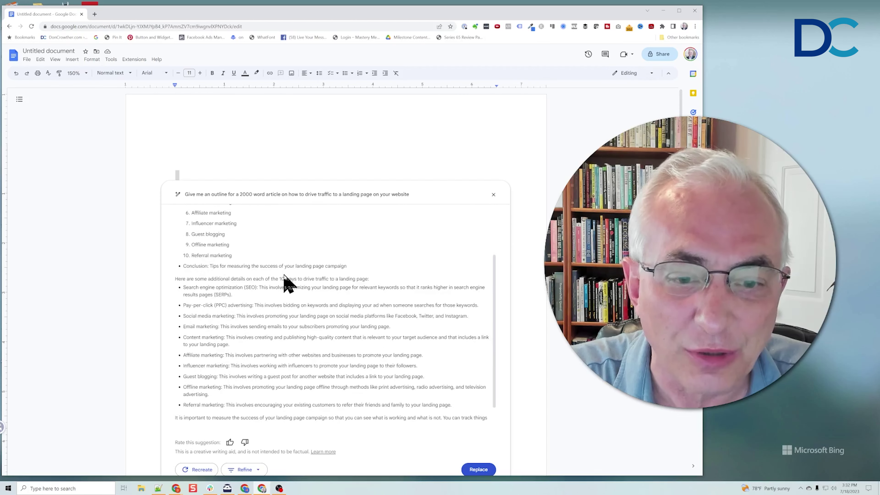
{"action": "scroll", "coordinate": [284, 281], "scroll_direction": "down", "scroll_amount": 4}
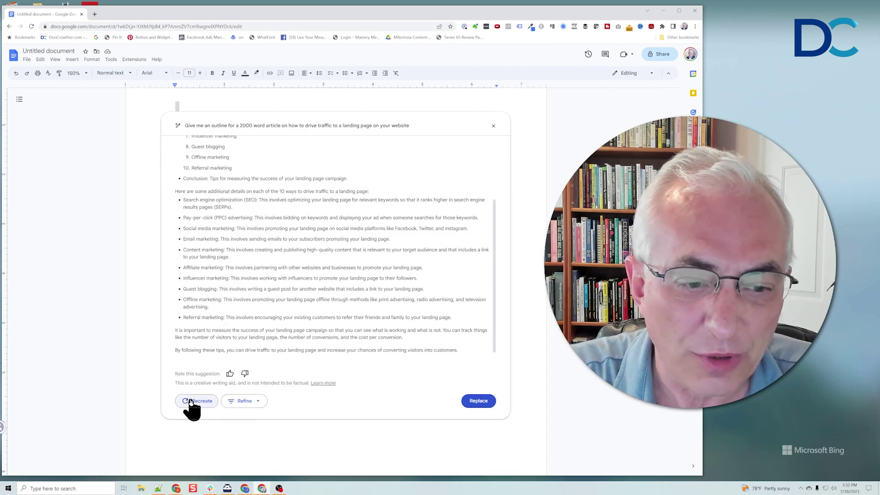
{"action": "left_click", "coordinate": [190, 401]}
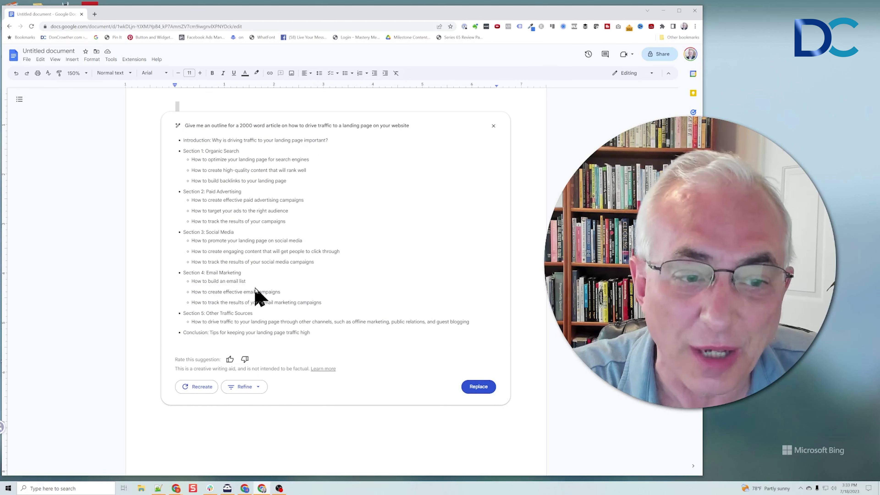
Insert the recreated outline into the document and place the cursor on a blank line below its conclusion.
{"action": "scroll", "coordinate": [257, 295], "scroll_direction": "down", "scroll_amount": 1}
{"action": "scroll", "coordinate": [257, 295], "scroll_direction": "up", "scroll_amount": 3}
{"action": "scroll", "coordinate": [320, 263], "scroll_direction": "down", "scroll_amount": 1}
{"action": "scroll", "coordinate": [319, 260], "scroll_direction": "down", "scroll_amount": 2}
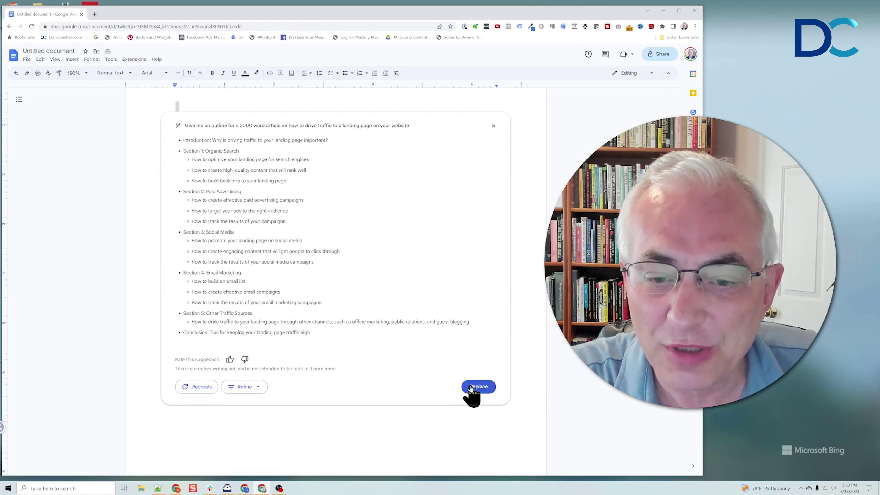
{"action": "left_click", "coordinate": [478, 386]}
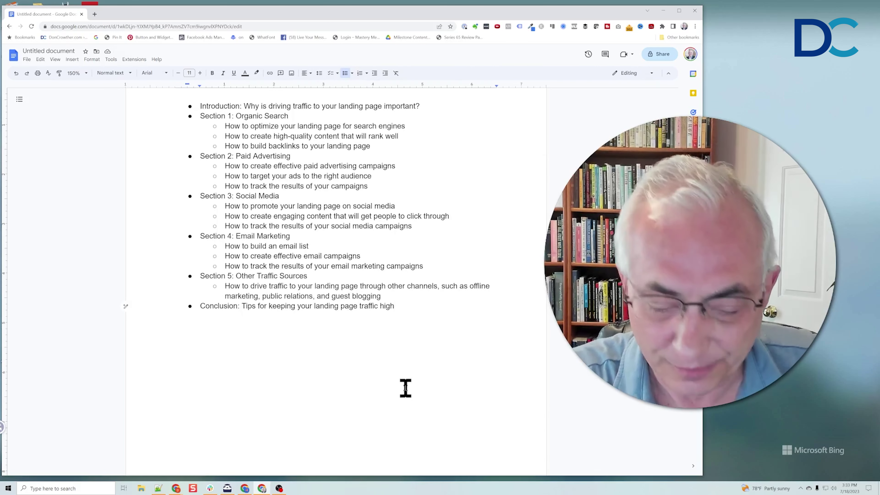
{"action": "key", "text": "Return"}
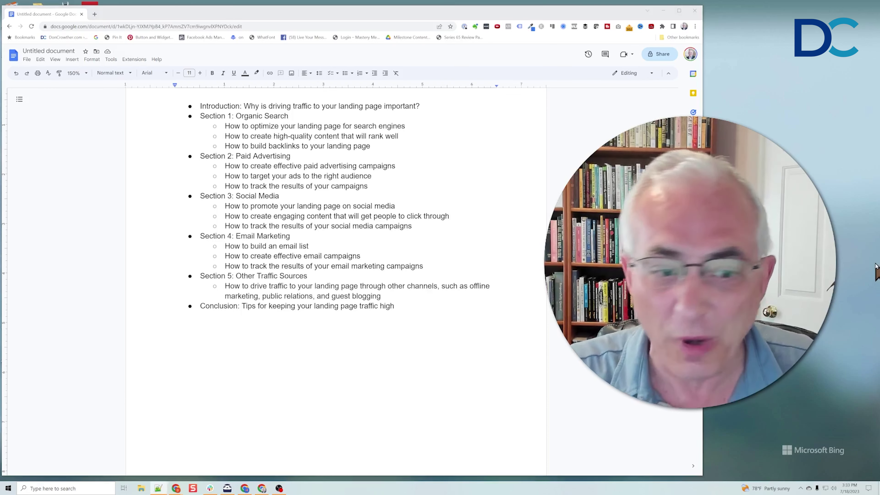
{"action": "left_click", "coordinate": [224, 355]}
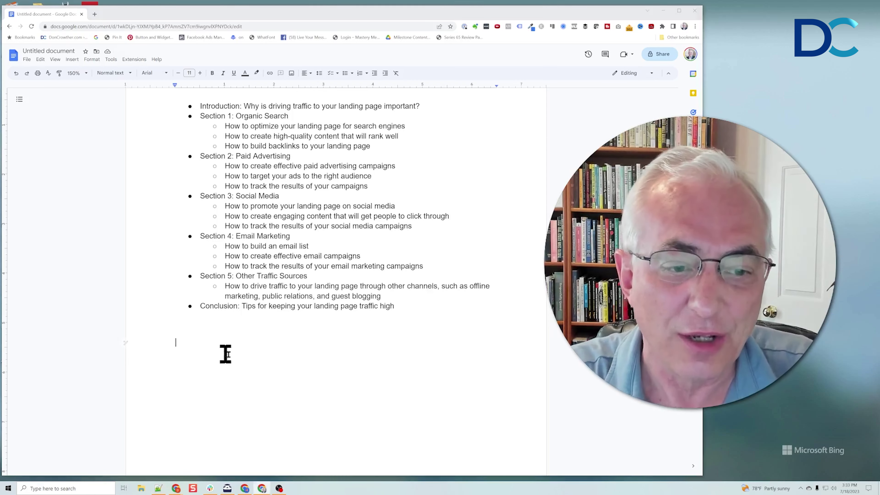
Try to generate a numbered list of 30 ways to drive landing page traffic, each with a bold statement, 1-3 descriptive sentences and tools.
{"action": "left_click", "coordinate": [175, 346]}
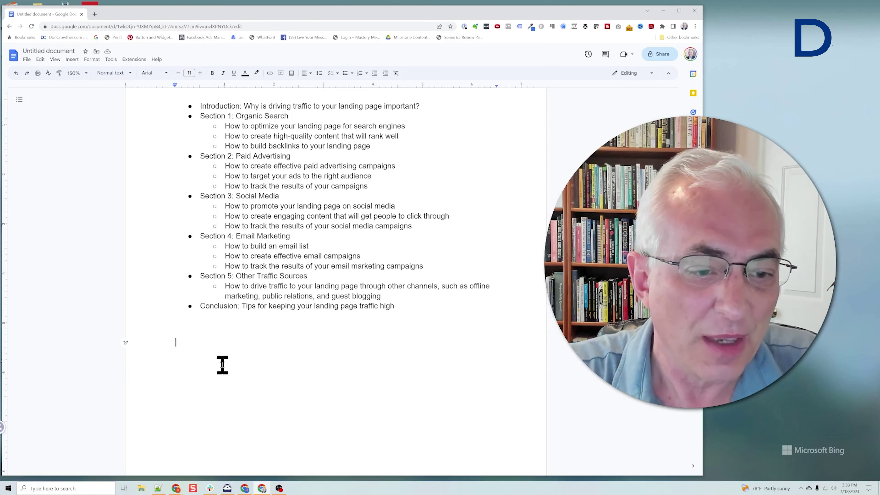
{"action": "left_click", "coordinate": [125, 343]}
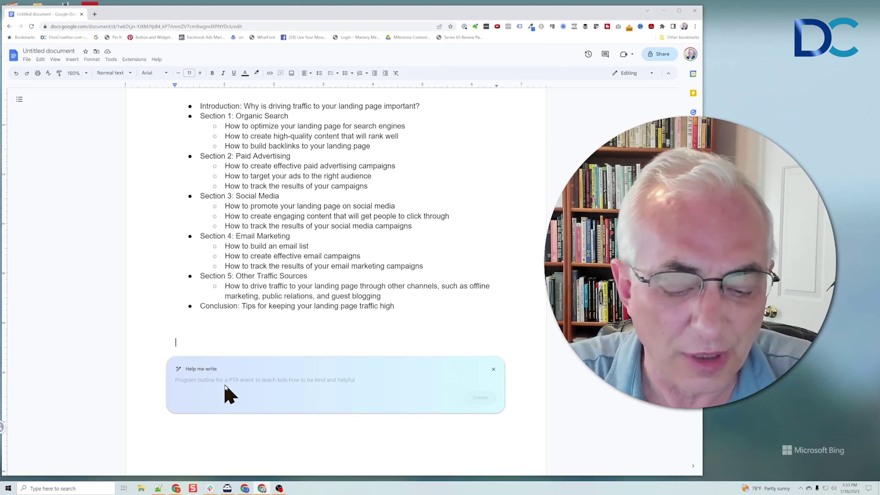
{"action": "type", "text": "Give me a numbered list of 30 ways to drive traffic to a landing page on my website. For each provide a statement in bold followed by 1-3 sentences describing that technique and providing tools that can be used to accomplish it where appropriate."}
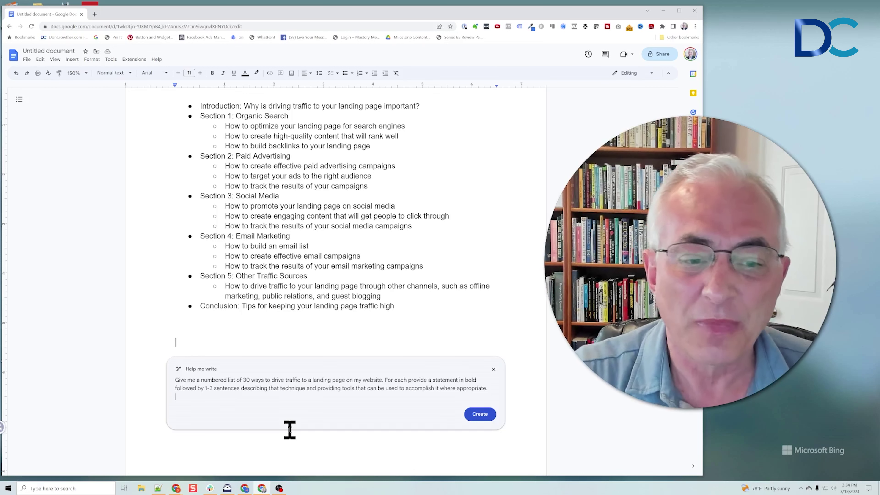
{"action": "left_click", "coordinate": [479, 414]}
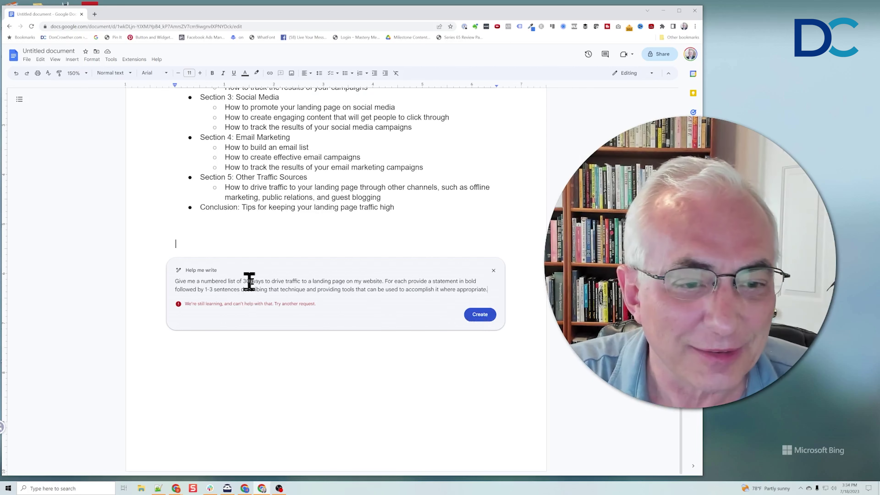
{"action": "left_click", "coordinate": [480, 313]}
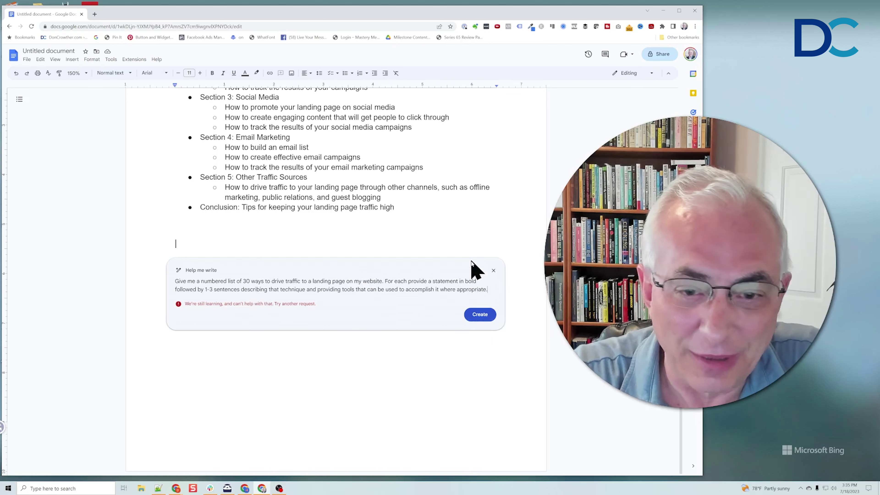
{"action": "left_click", "coordinate": [493, 271]}
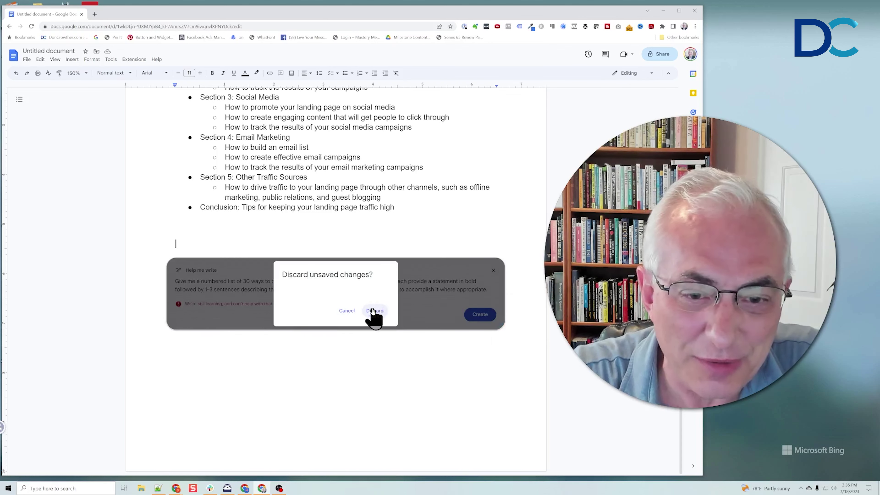
{"action": "left_click", "coordinate": [370, 316]}
Retry the same 30-item traffic list request in a fresh Help me write prompt, and discard it.
{"action": "left_click", "coordinate": [125, 245]}
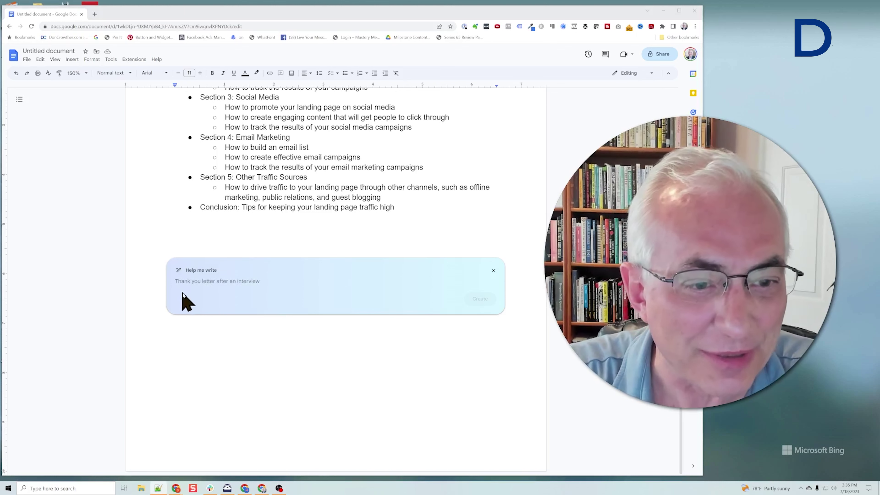
{"action": "type", "text": "Give me a numbered list of 30 ways to drive traffic to a landing page on my website. For each provide a statement in bold followed by 1-3 sentences describing that technique and providing tools that can be used to accomplish it where appropriate."}
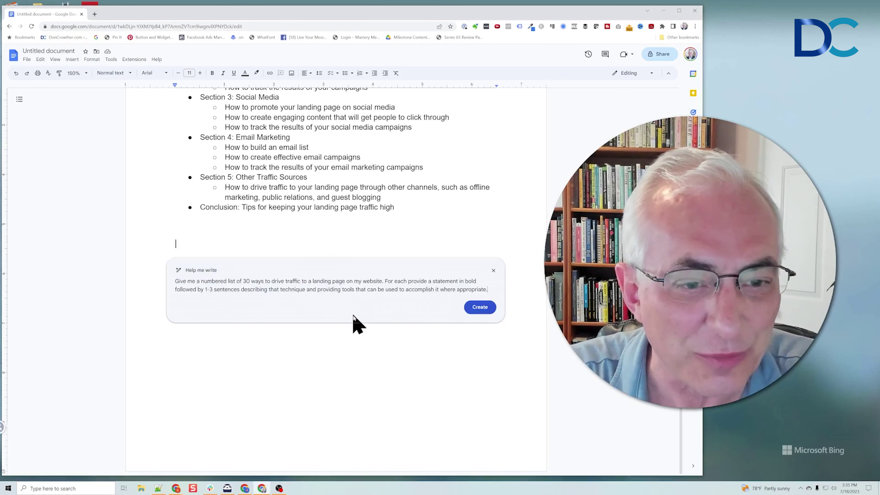
{"action": "left_click", "coordinate": [479, 308]}
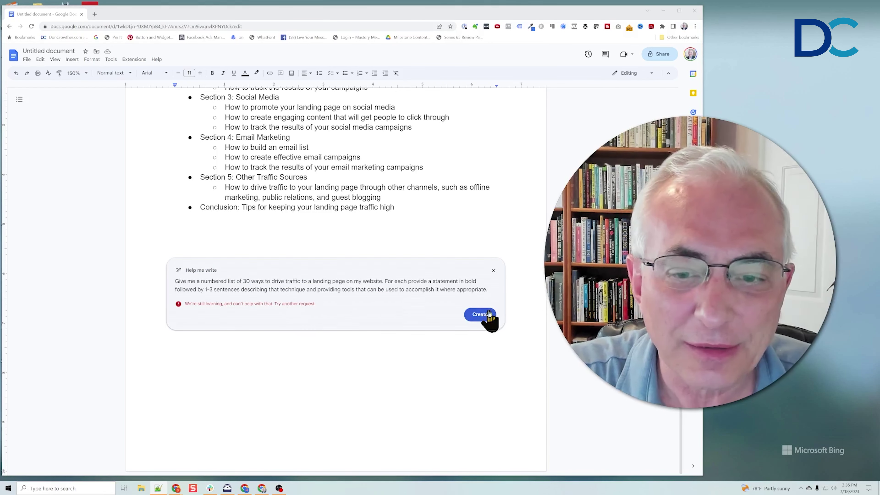
{"action": "left_click", "coordinate": [493, 271]}
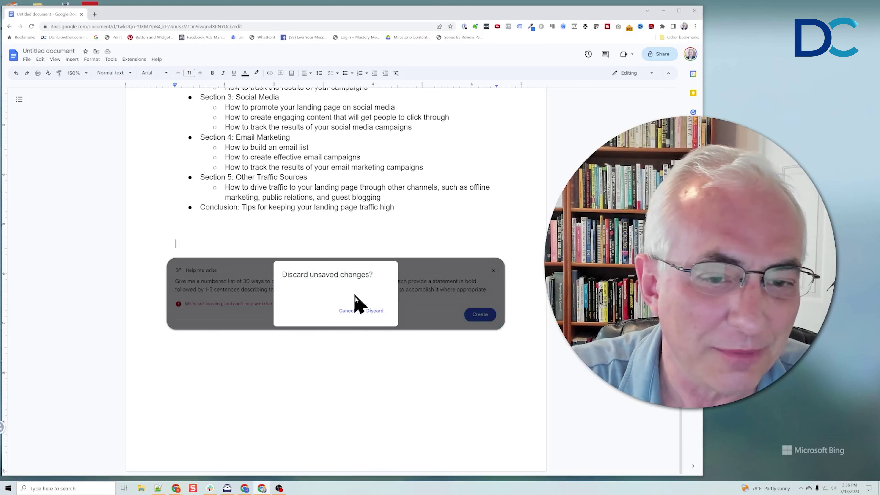
{"action": "left_click", "coordinate": [374, 311]}
Use Help me write to generate a short paragraph defining the difference between http and https and why https is valuable for all my web pages.
{"action": "left_click", "coordinate": [126, 244]}
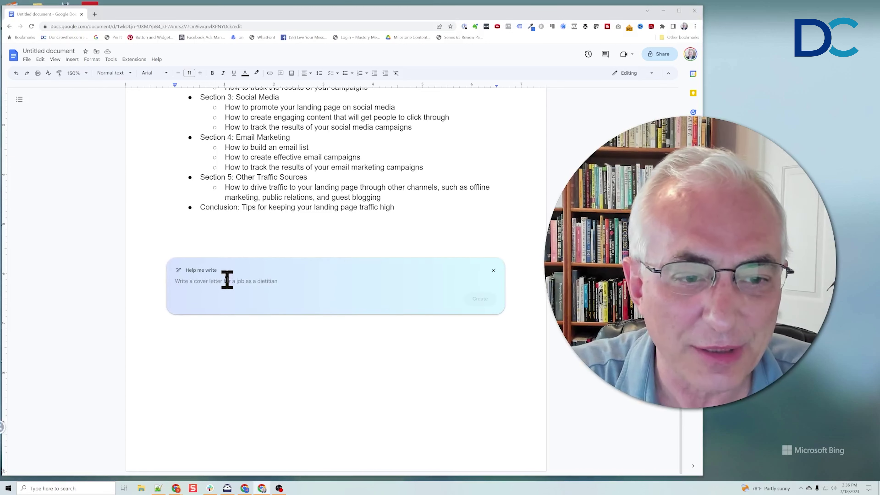
{"action": "type", "text": "Give me a short paragraph defining the difference between http and https and why it is valuable to use https for all of my web pages"}
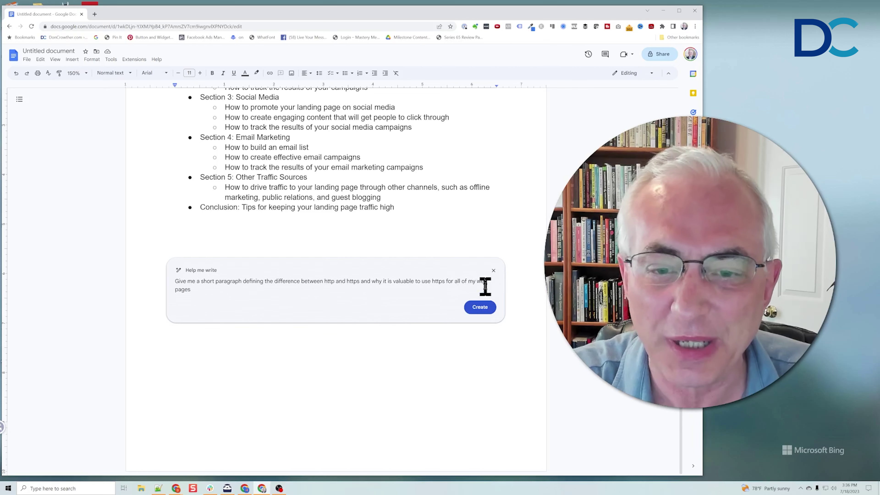
{"action": "left_click", "coordinate": [480, 307]}
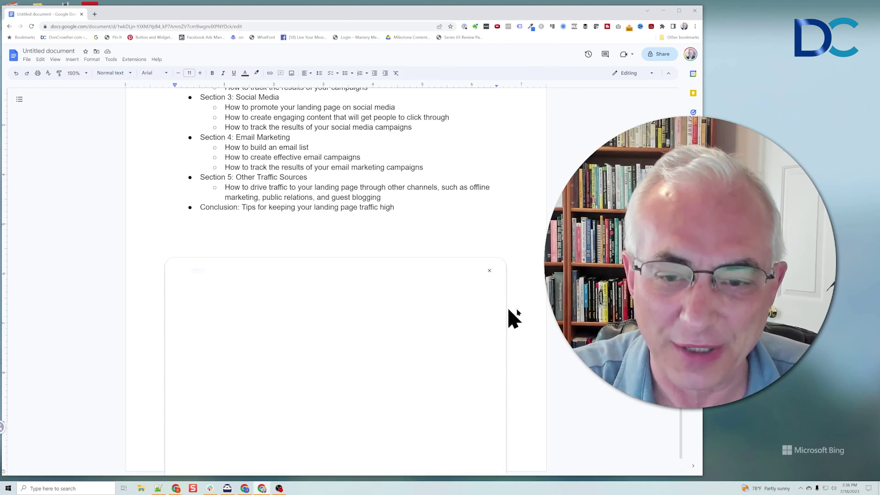